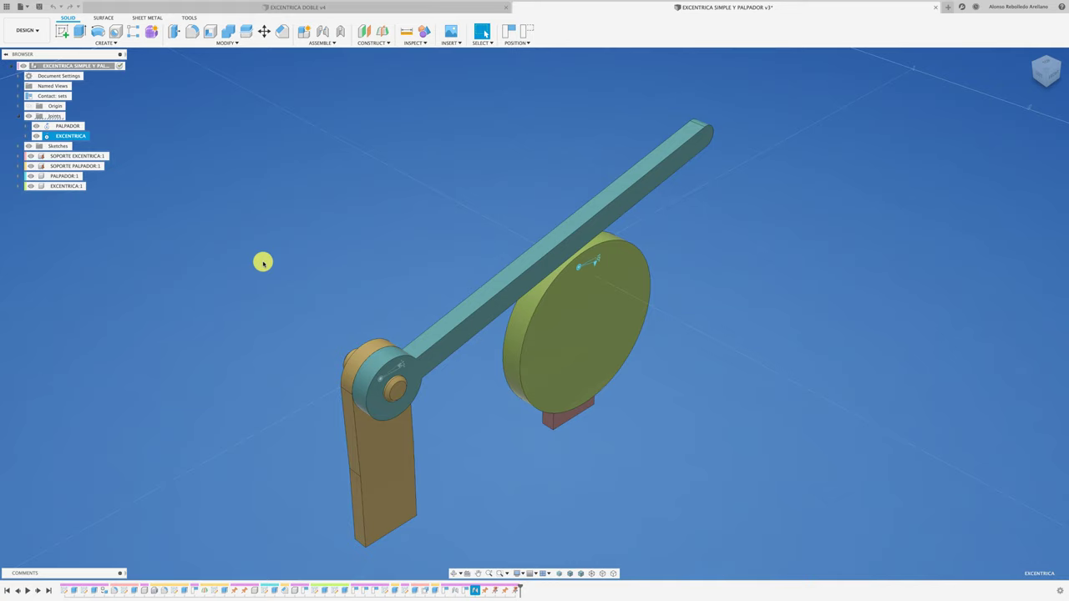
Step: Animate the EXCENTRICA joint, watch the disc lift the follower arm, then stop the animation
{"action": "right_click", "coordinate": [80, 136]}
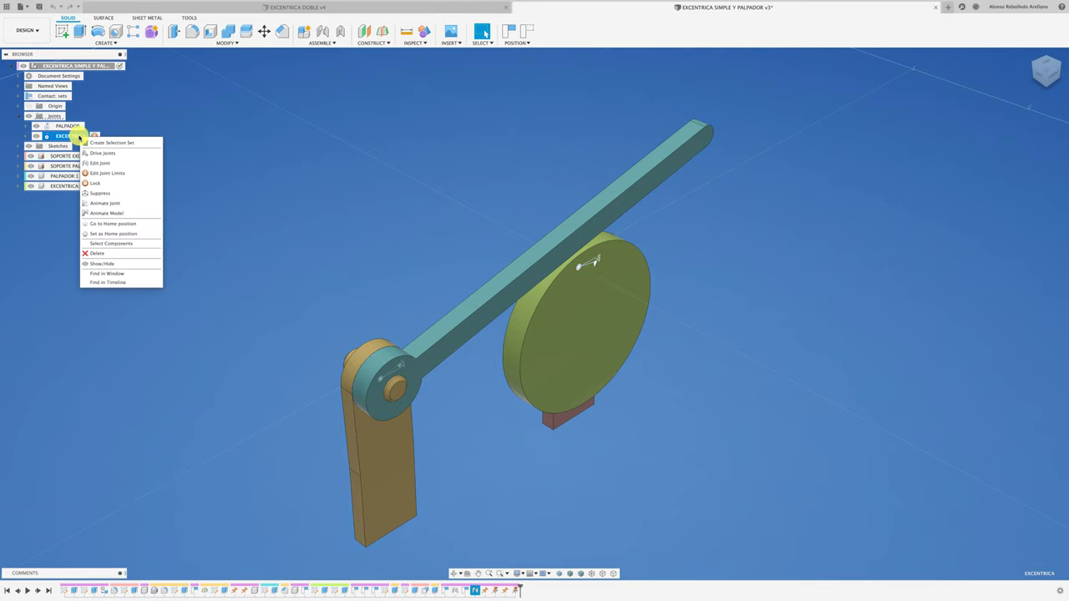
{"action": "left_click", "coordinate": [155, 213]}
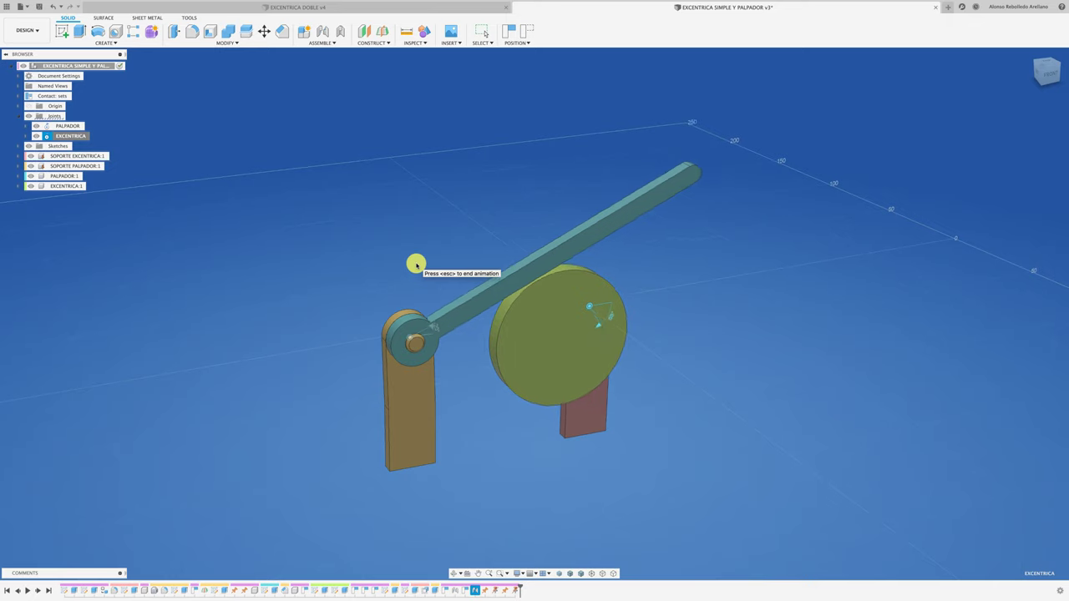
{"action": "middle_click_drag", "start_coordinate": [416, 265], "coordinate": [412, 244], "text": "shift"}
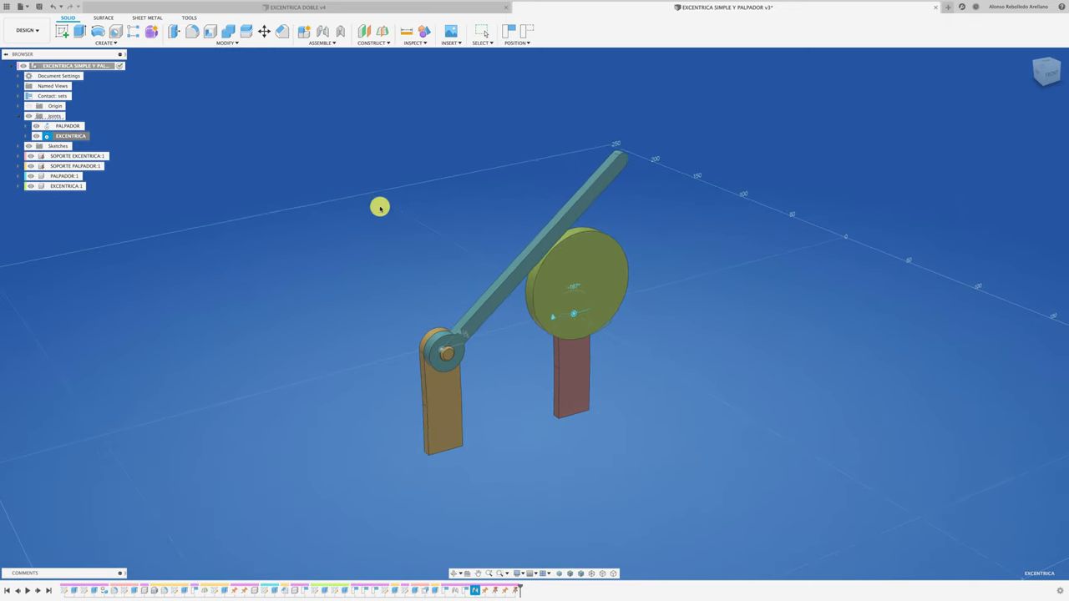
{"action": "key", "text": "Escape"}
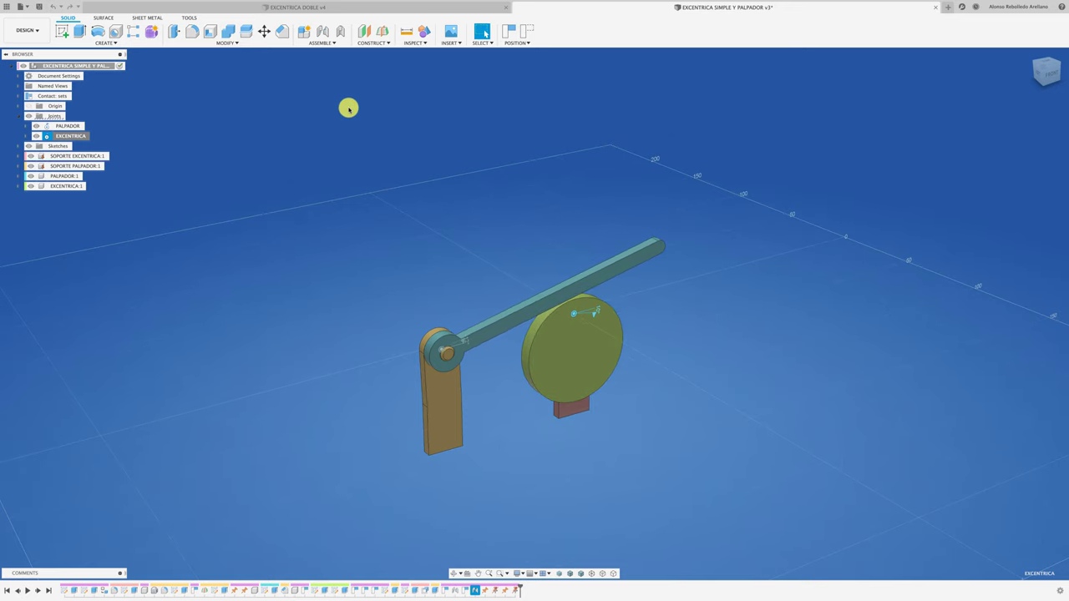
Step: Open the EXCENTRICA DOBLE v4 design and select the SOPORTE:1 and SOPORTE (1):1 components
{"action": "left_click", "coordinate": [338, 10]}
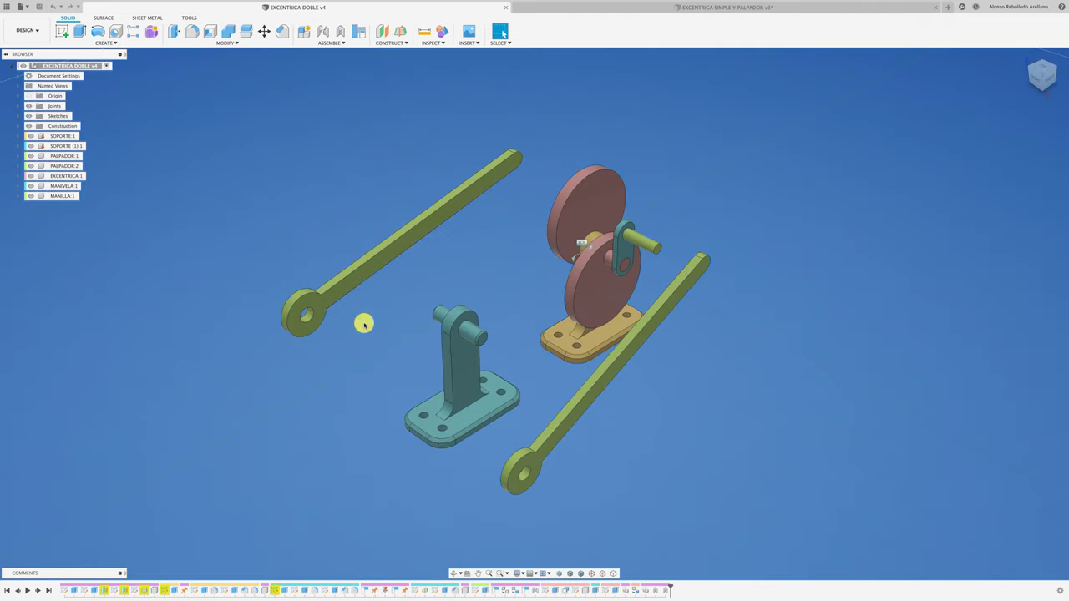
{"action": "scroll", "coordinate": [534, 376], "scroll_direction": "up", "scroll_amount": 2}
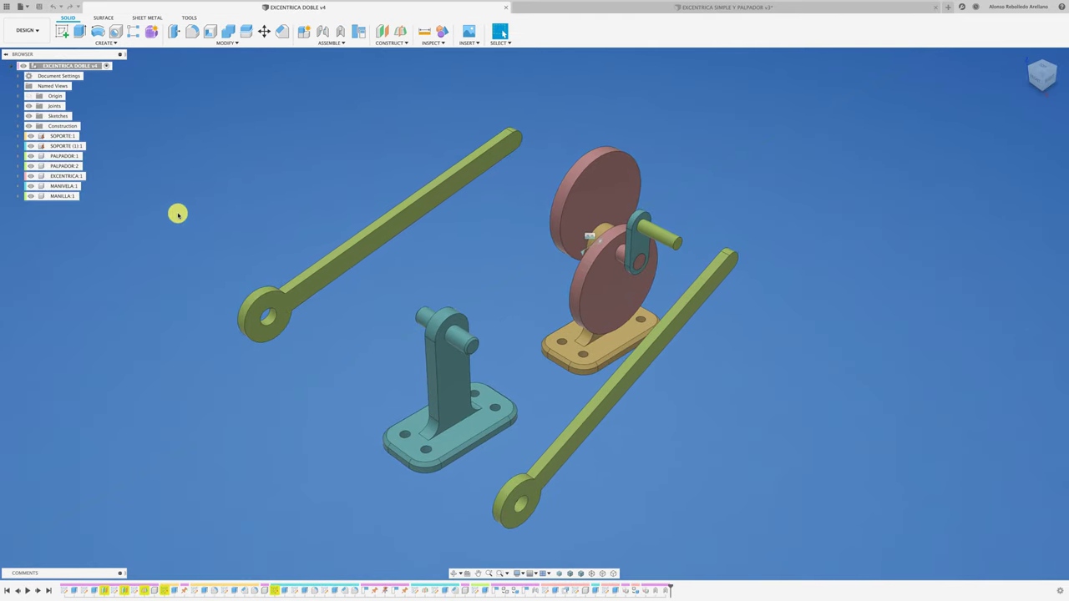
{"action": "left_click", "coordinate": [67, 137]}
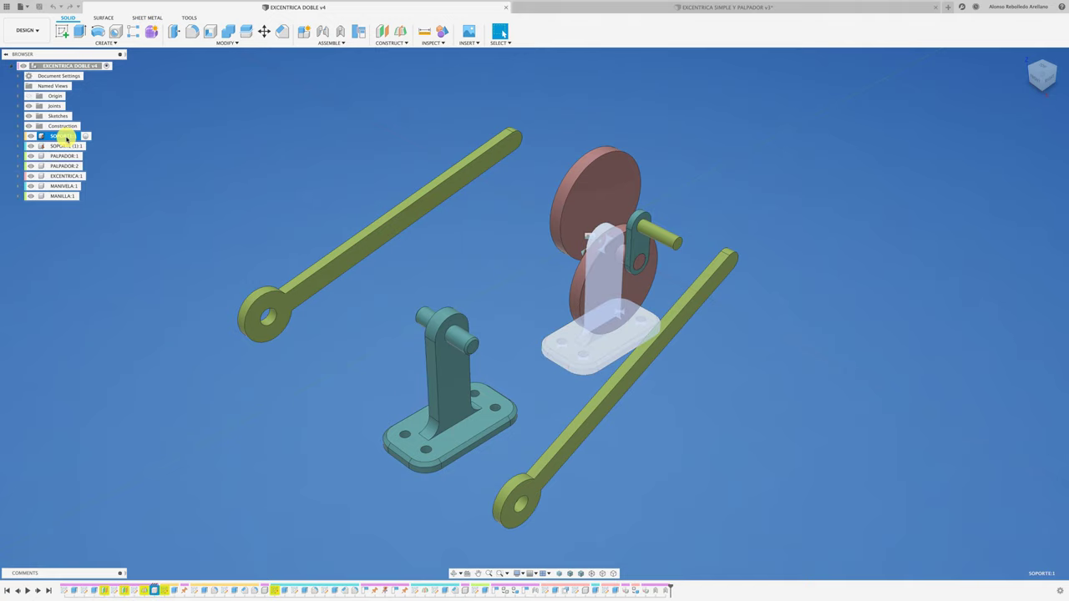
{"action": "left_click", "coordinate": [65, 146]}
{"action": "left_click", "coordinate": [503, 278]}
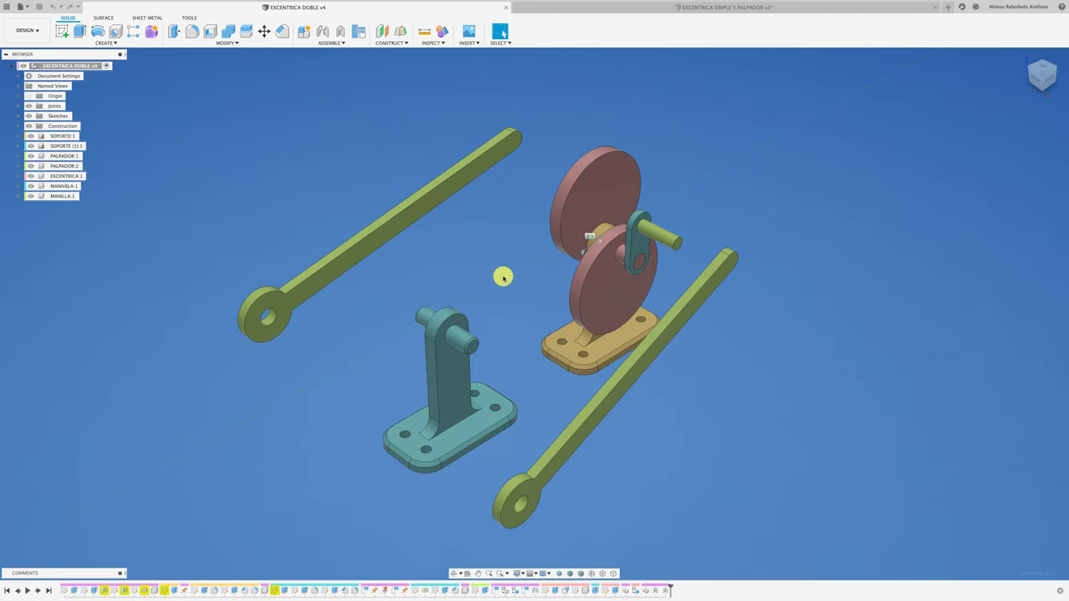
Step: Drag the crank to turn the twin eccentric discs about their support
{"action": "middle_click_drag", "start_coordinate": [506, 275], "coordinate": [498, 287]}
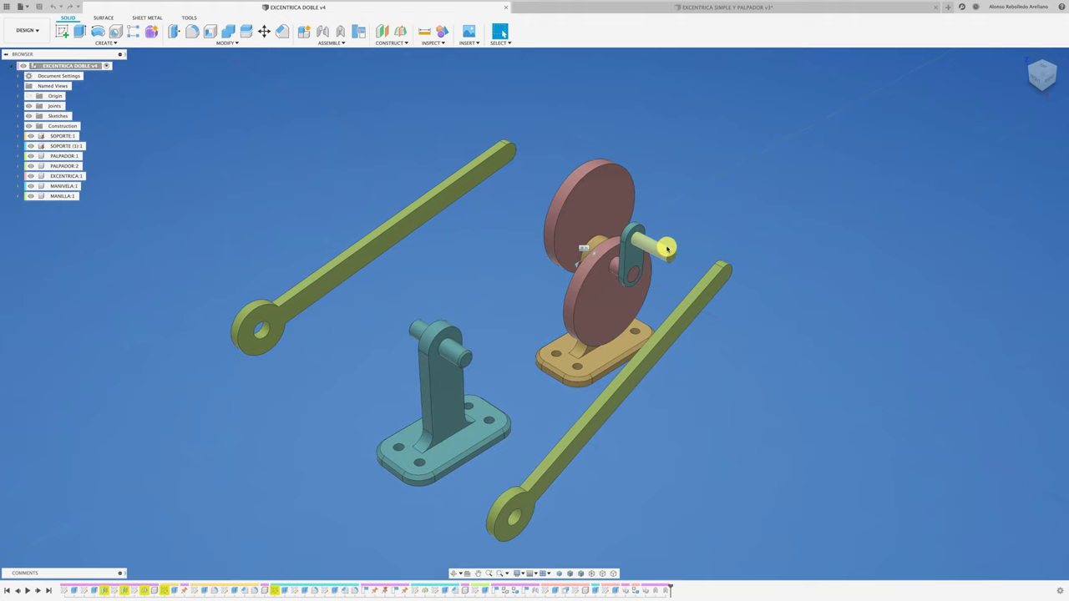
{"action": "left_click_drag", "start_coordinate": [668, 249], "coordinate": [568, 242]}
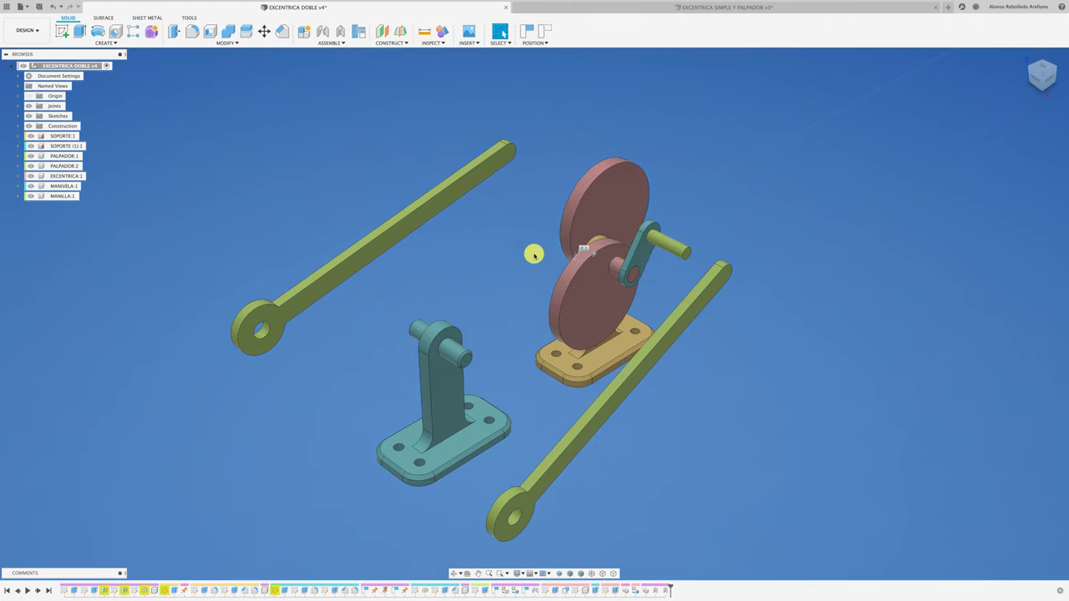
{"action": "mouse_move", "coordinate": [635, 205]}
{"action": "left_mouse_down"}
{"action": "mouse_move", "coordinate": [628, 234]}
{"action": "mouse_move", "coordinate": [651, 246]}
{"action": "mouse_move", "coordinate": [628, 231]}
{"action": "left_mouse_up"}
{"action": "mouse_move", "coordinate": [627, 231]}
{"action": "middle_mouse_down", "text": "shift"}
{"action": "mouse_move", "coordinate": [618, 255]}
{"action": "mouse_move", "coordinate": [479, 253]}
{"action": "mouse_move", "coordinate": [637, 231]}
{"action": "mouse_move", "coordinate": [615, 239]}
{"action": "middle_mouse_up", "text": "shift"}
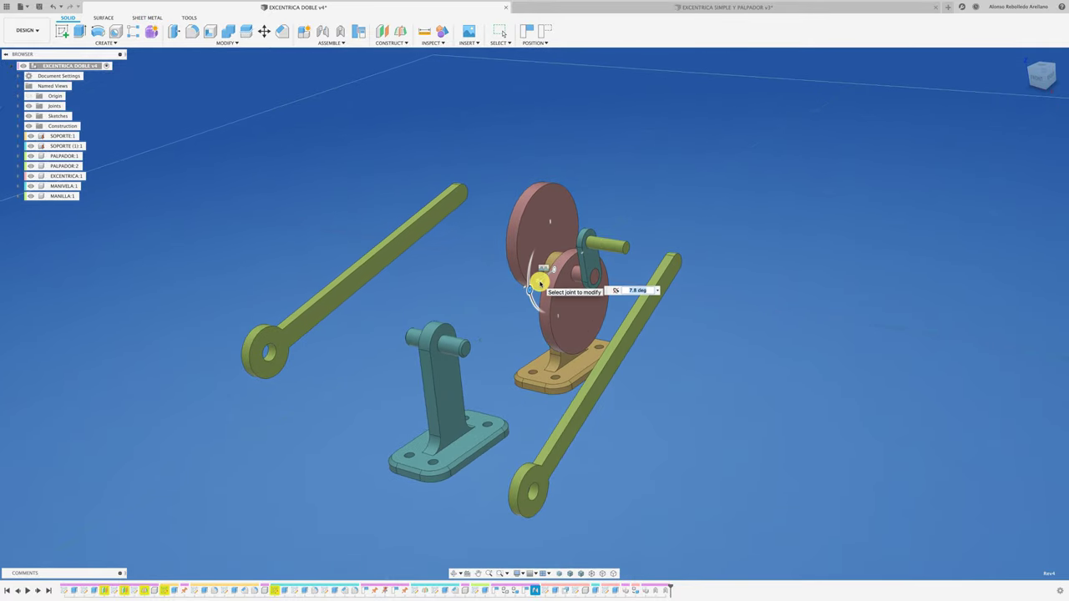
{"action": "left_click_drag", "start_coordinate": [539, 283], "coordinate": [541, 282]}
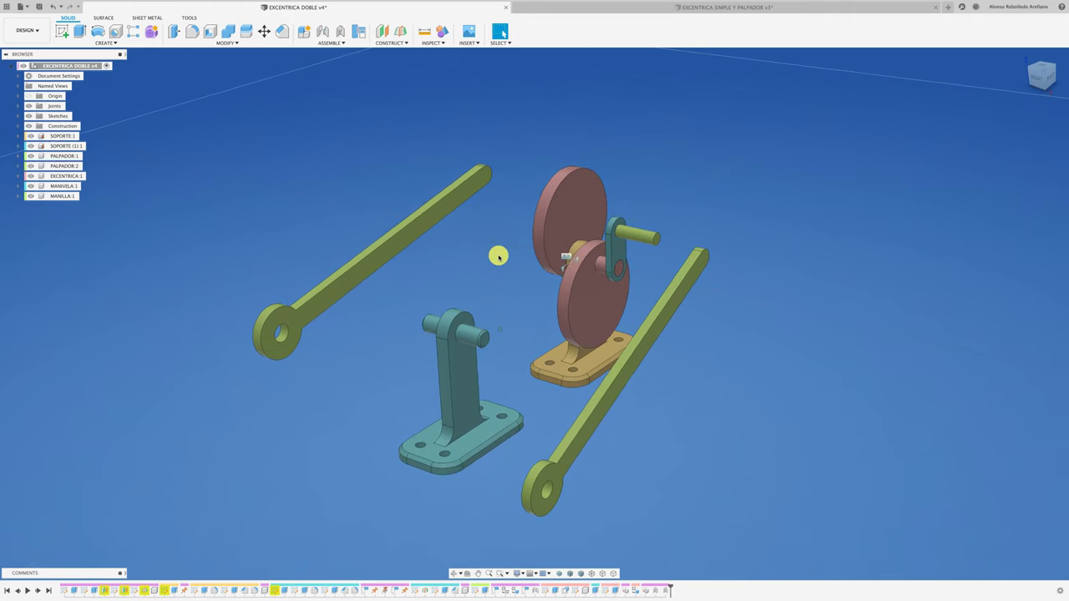
Step: Join PALPADOR:2's pivot hole to the SOPORTE (1):1 shaft with a Revolute joint
{"action": "key", "text": "j"}
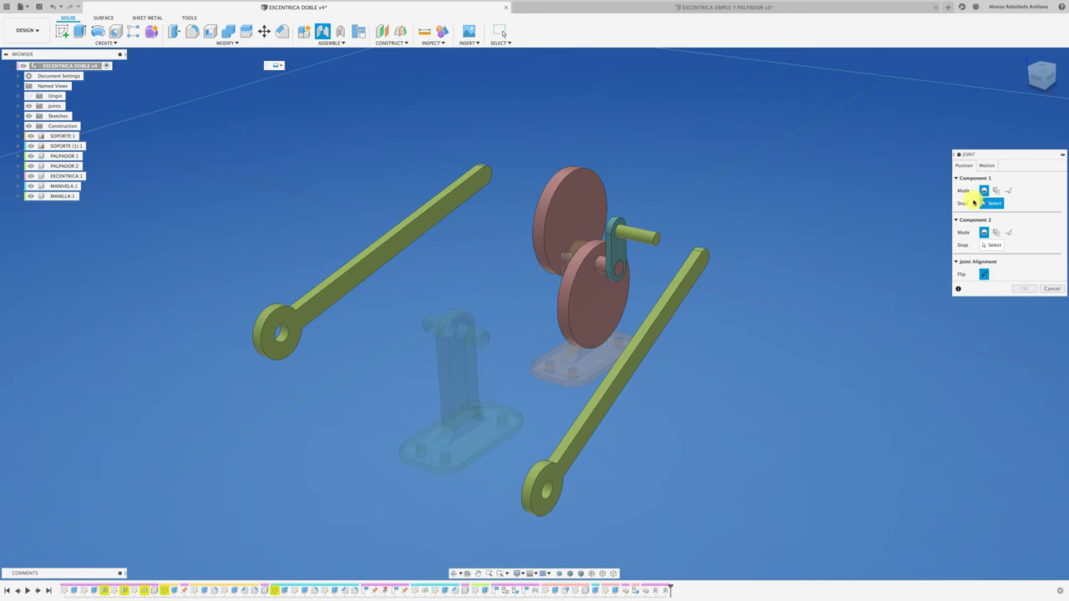
{"action": "left_click_drag", "start_coordinate": [1019, 157], "coordinate": [827, 176]}
{"action": "mouse_move", "coordinate": [627, 496]}
{"action": "middle_mouse_down", "text": "shift"}
{"action": "mouse_move", "coordinate": [660, 391]}
{"action": "mouse_move", "coordinate": [479, 401]}
{"action": "mouse_move", "coordinate": [496, 398]}
{"action": "middle_mouse_up", "text": "shift"}
{"action": "left_click", "coordinate": [658, 372]}
{"action": "left_click", "coordinate": [505, 399]}
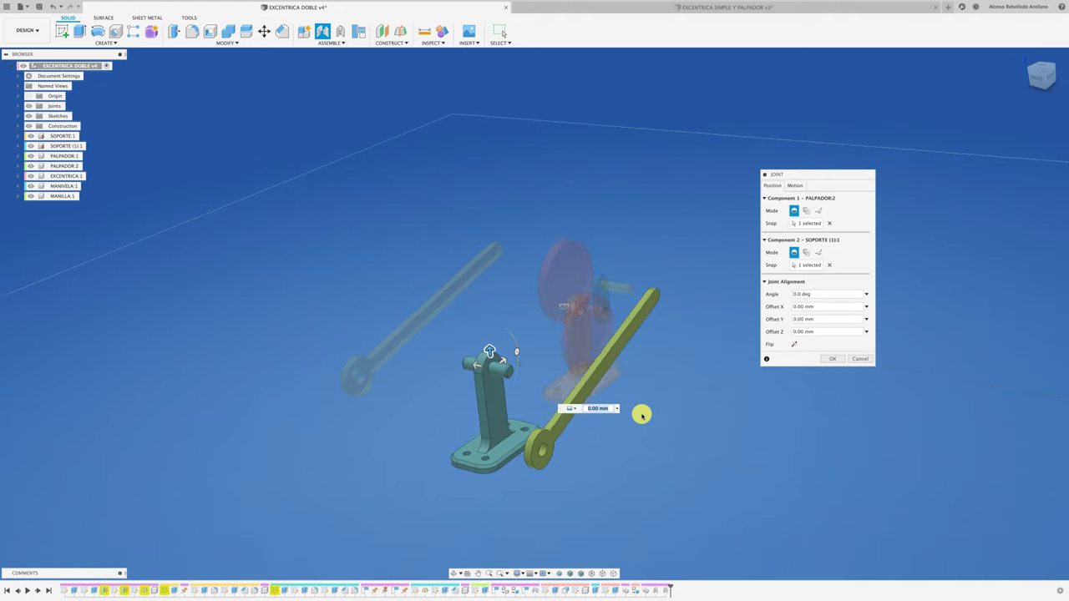
{"action": "left_click", "coordinate": [795, 185]}
{"action": "left_click", "coordinate": [807, 201]}
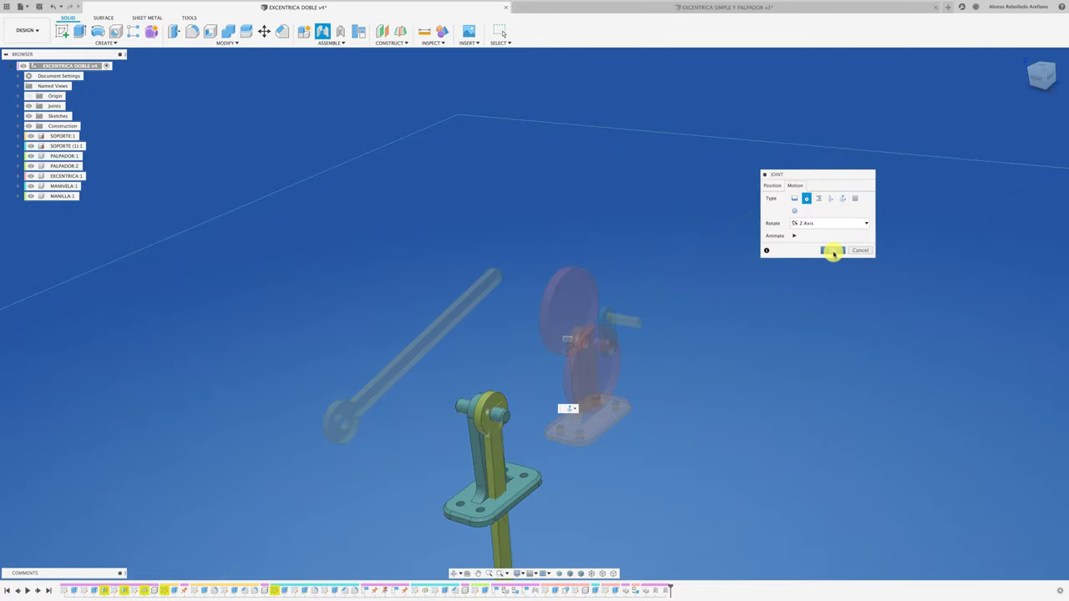
{"action": "left_click", "coordinate": [832, 248]}
{"action": "mouse_move", "coordinate": [830, 257]}
{"action": "middle_mouse_down", "text": "shift"}
{"action": "mouse_move", "coordinate": [580, 436]}
{"action": "mouse_move", "coordinate": [458, 488]}
{"action": "middle_mouse_up", "text": "shift"}
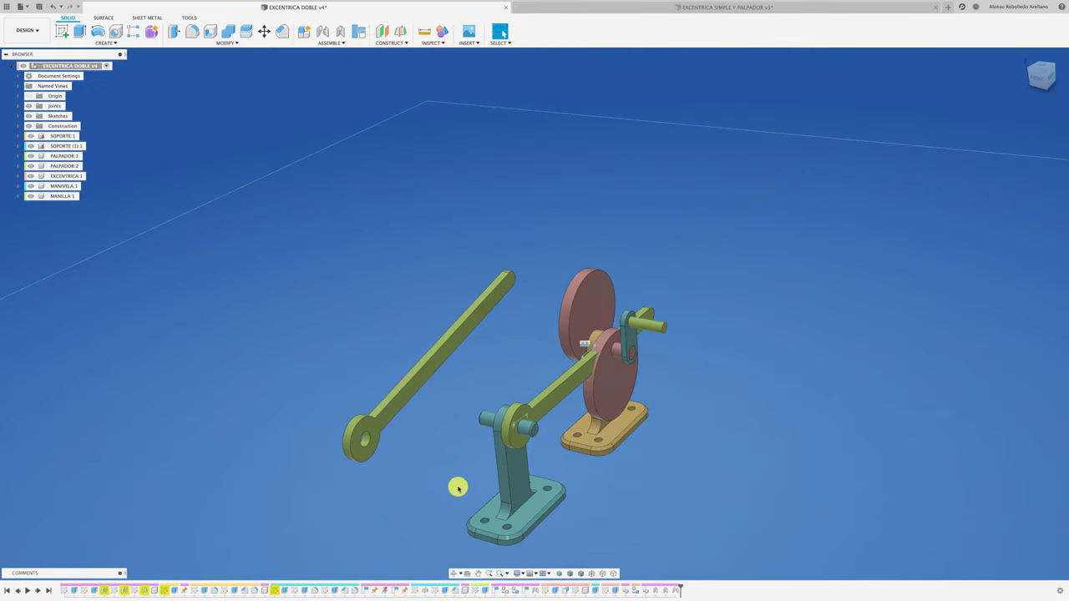
Step: Join PALPADOR:1 to the SOPORTE (1):1 shaft, then swing the arm to test it
{"action": "key", "text": "j"}
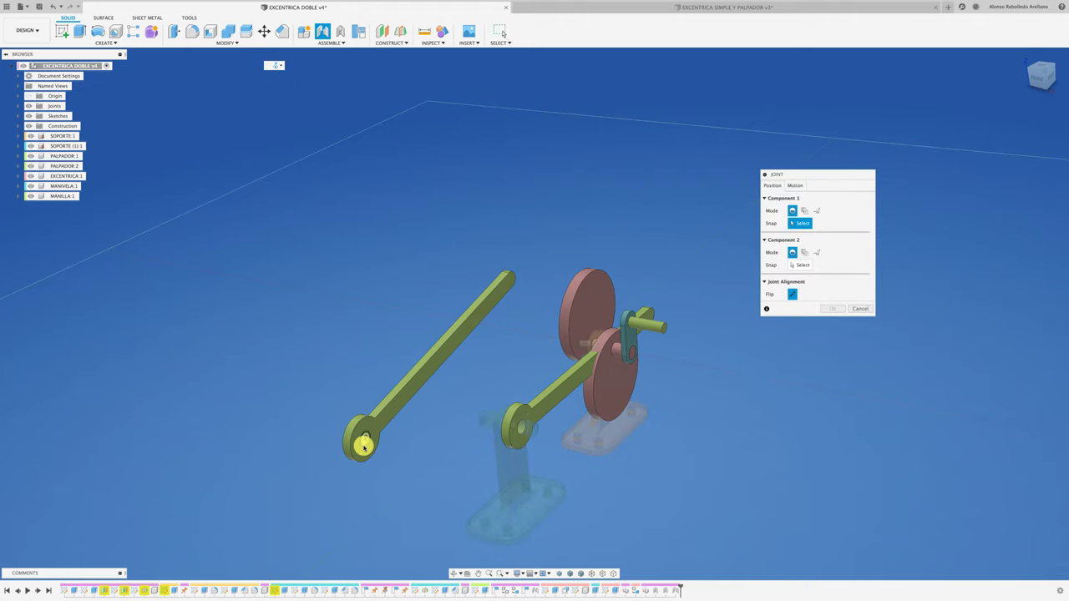
{"action": "left_click", "coordinate": [364, 444]}
{"action": "mouse_move", "coordinate": [364, 444]}
{"action": "middle_mouse_down", "text": "shift"}
{"action": "mouse_move", "coordinate": [520, 431]}
{"action": "mouse_move", "coordinate": [579, 412]}
{"action": "middle_mouse_up", "text": "shift"}
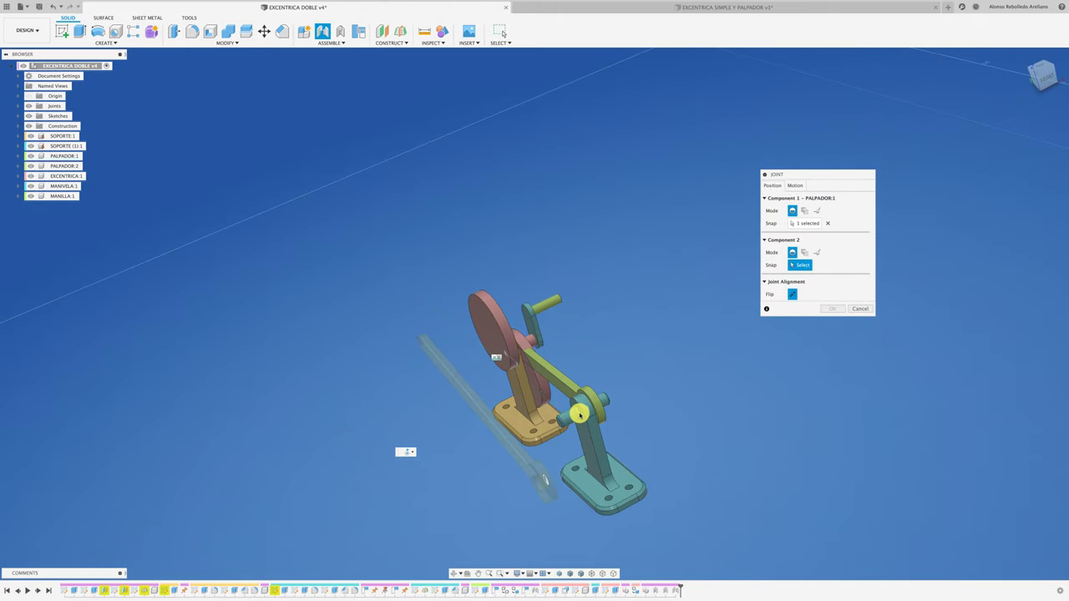
{"action": "left_click", "coordinate": [580, 412]}
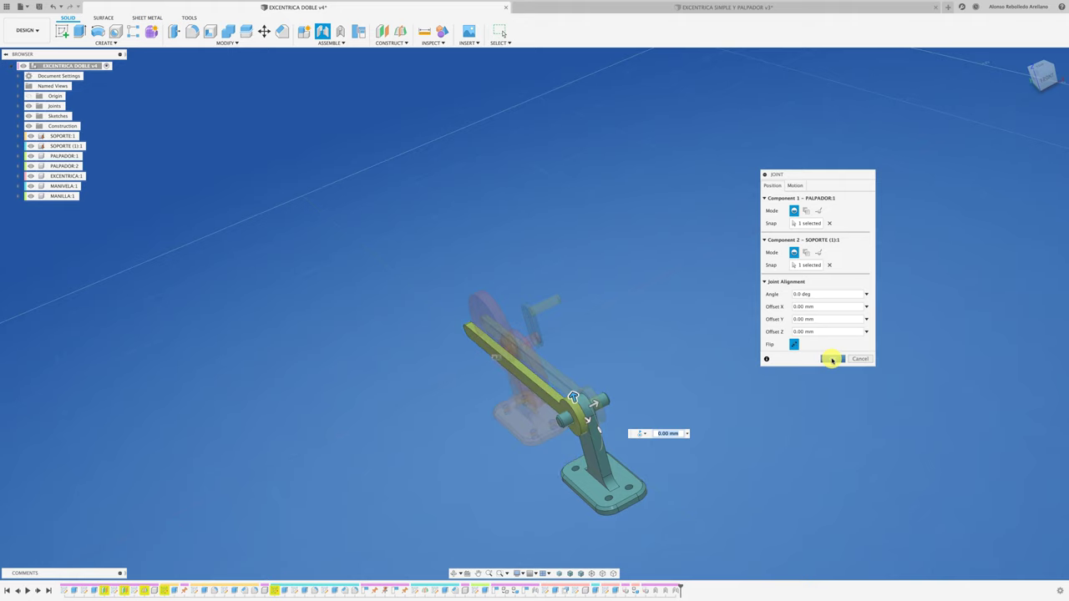
{"action": "left_click", "coordinate": [832, 359]}
{"action": "mouse_move", "coordinate": [830, 358]}
{"action": "middle_mouse_down", "text": "shift"}
{"action": "mouse_move", "coordinate": [771, 382]}
{"action": "mouse_move", "coordinate": [569, 412]}
{"action": "middle_mouse_up", "text": "shift"}
{"action": "left_click_drag", "start_coordinate": [570, 413], "coordinate": [575, 389]}
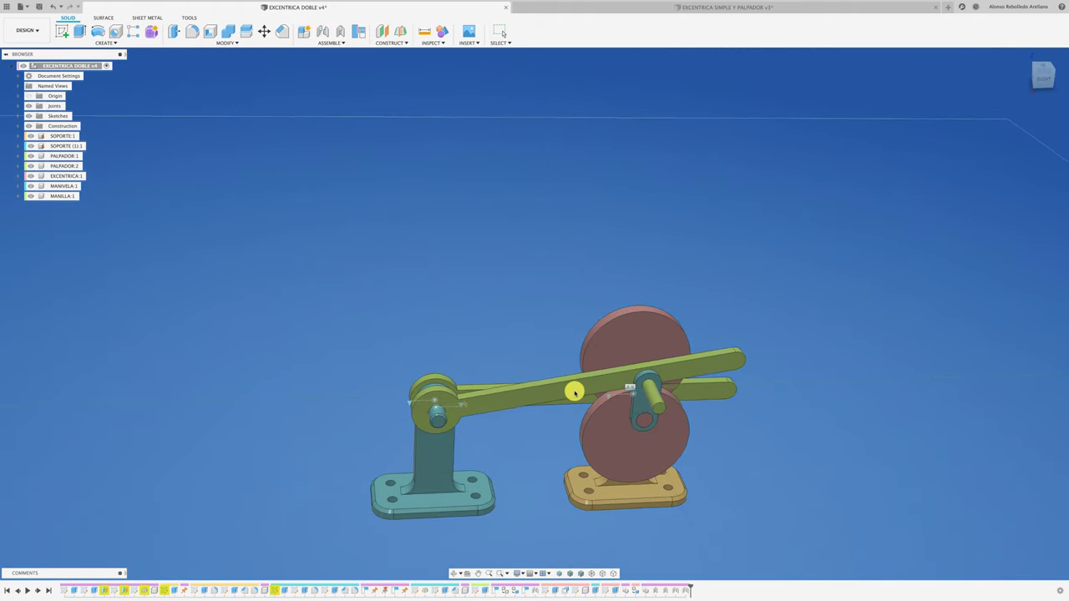
{"action": "mouse_move", "coordinate": [575, 389]}
{"action": "middle_mouse_down", "text": "shift"}
{"action": "mouse_move", "coordinate": [732, 394]}
{"action": "mouse_move", "coordinate": [751, 376]}
{"action": "middle_mouse_up", "text": "shift"}
Step: Swing the lower lever in side view, return to the home view, and open the ASSEMBLE menu
{"action": "left_click", "coordinate": [1047, 76]}
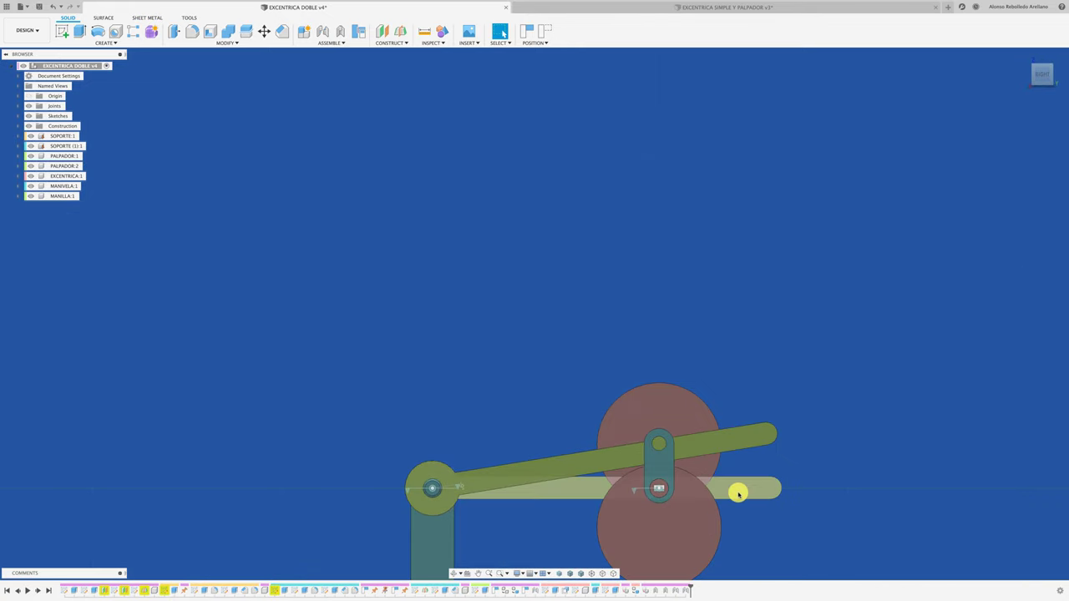
{"action": "left_click_drag", "start_coordinate": [738, 491], "coordinate": [687, 345]}
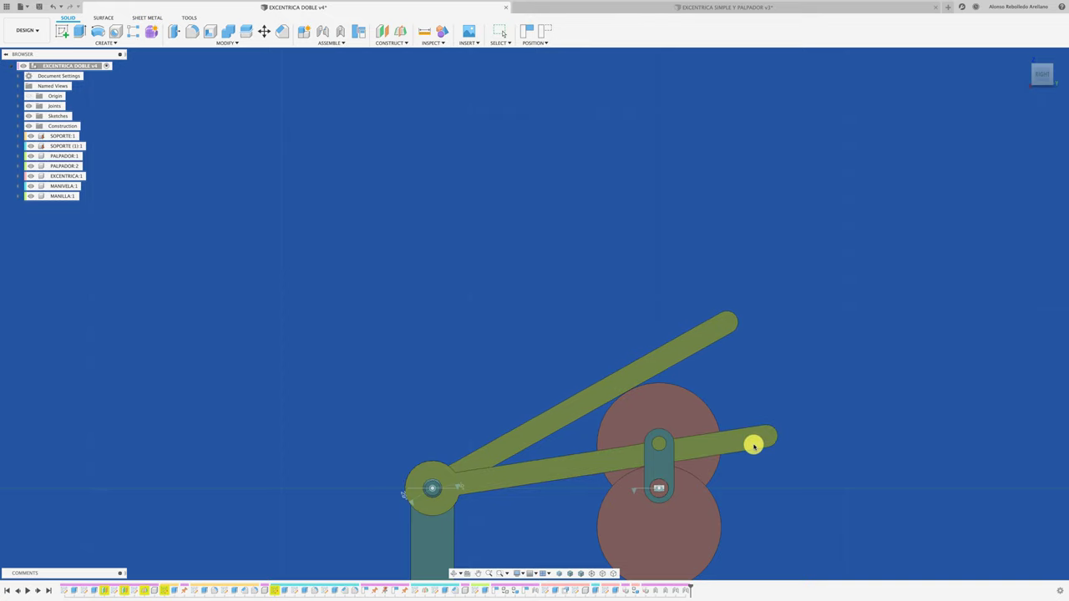
{"action": "key", "text": "Home"}
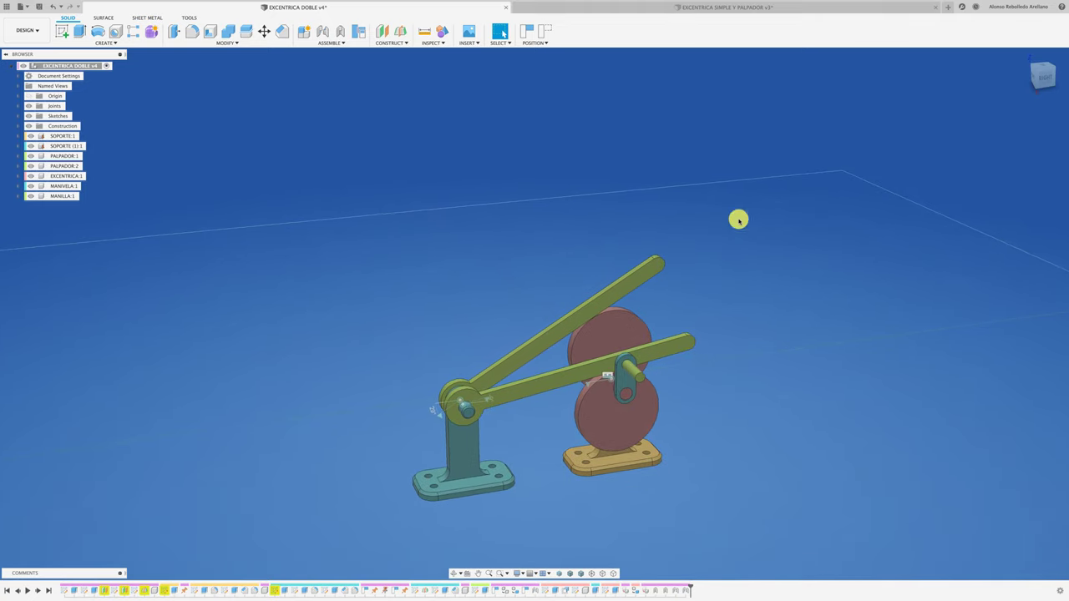
{"action": "left_click", "coordinate": [333, 44]}
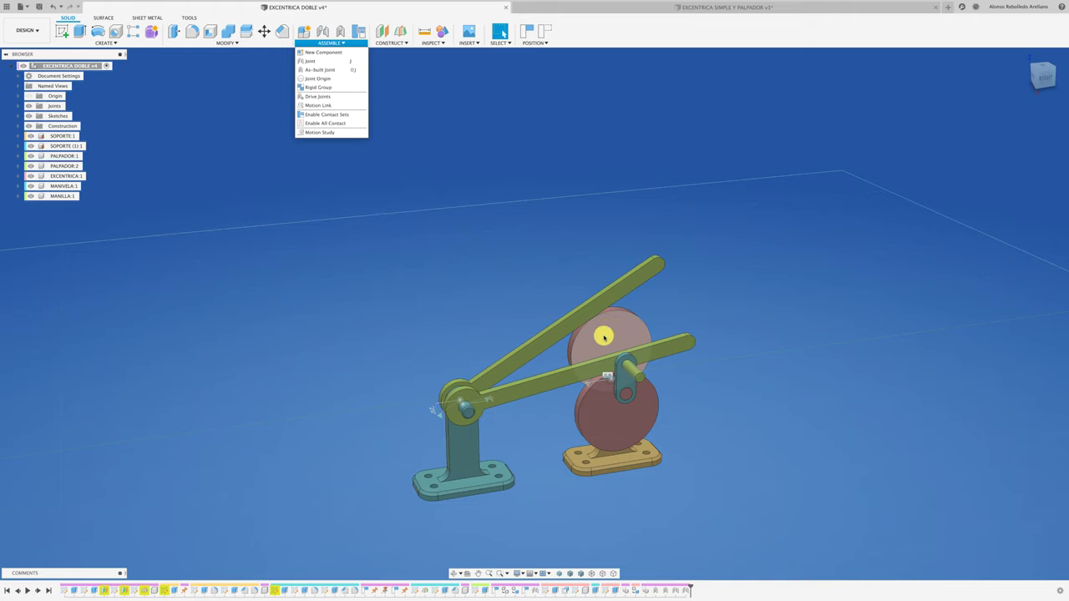
Step: Apply Enable All Contact, test a lever against the discs, and expand the Joints folder
{"action": "left_click", "coordinate": [326, 123]}
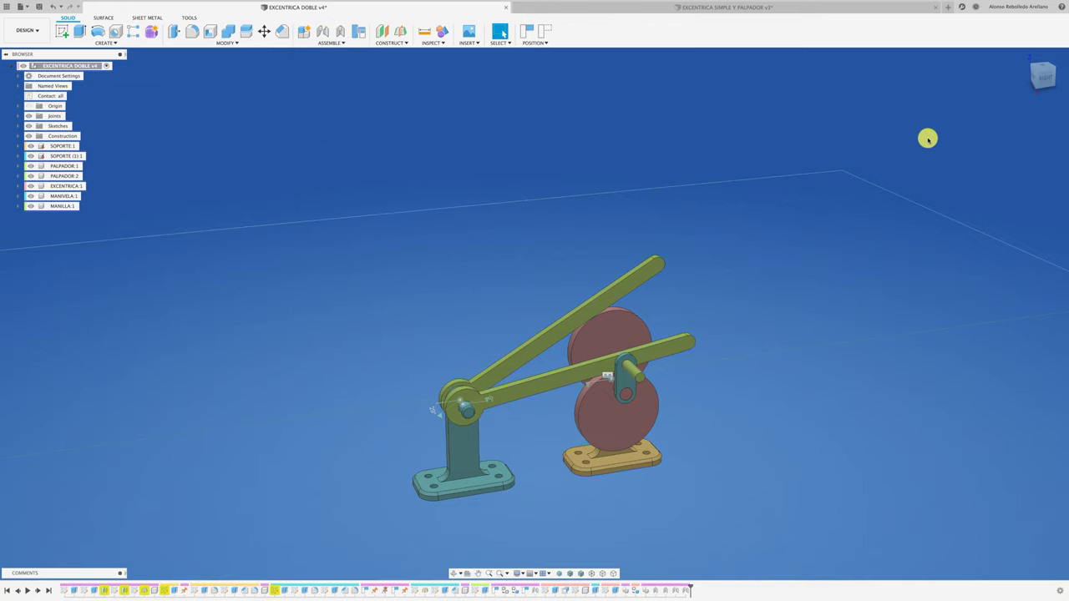
{"action": "left_click", "coordinate": [1050, 80]}
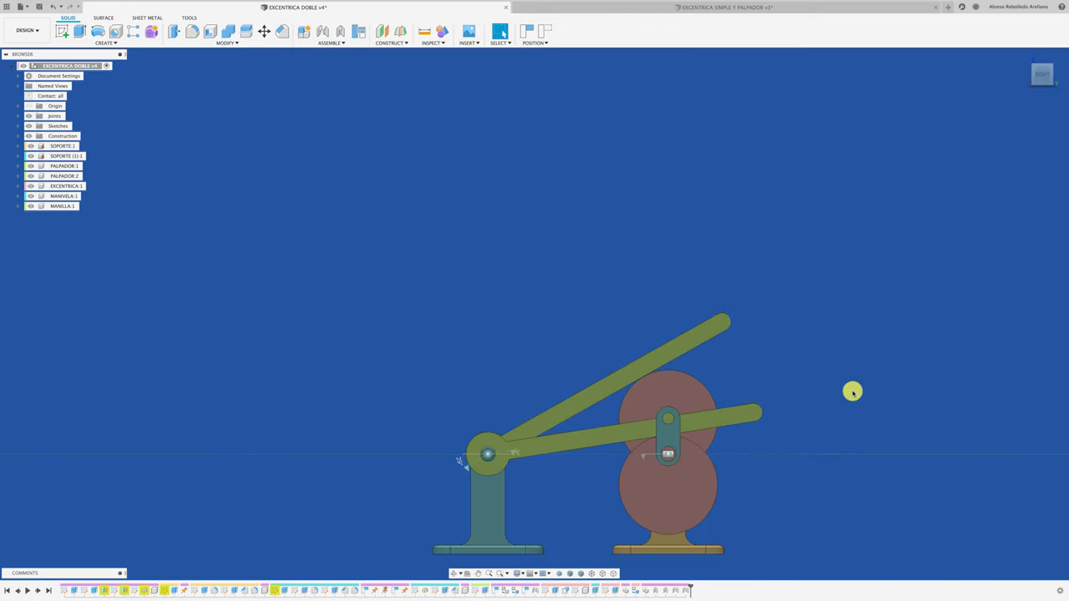
{"action": "mouse_move", "coordinate": [685, 293]}
{"action": "left_mouse_down"}
{"action": "mouse_move", "coordinate": [702, 350]}
{"action": "mouse_move", "coordinate": [684, 398]}
{"action": "left_mouse_up"}
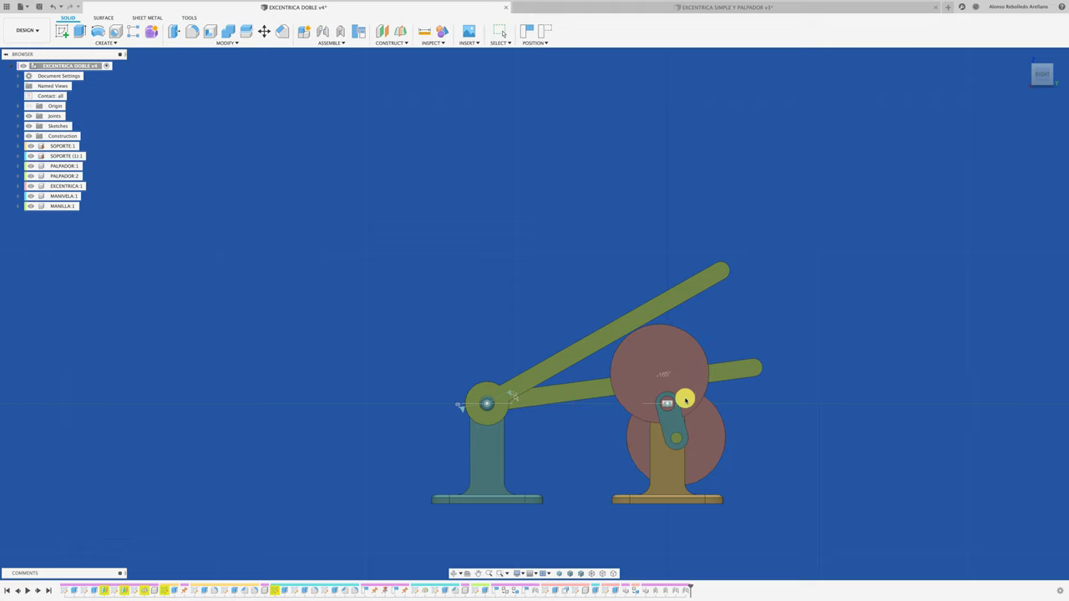
{"action": "mouse_move", "coordinate": [743, 407]}
{"action": "middle_mouse_down", "text": "shift"}
{"action": "mouse_move", "coordinate": [706, 408]}
{"action": "mouse_move", "coordinate": [331, 282]}
{"action": "mouse_move", "coordinate": [159, 143]}
{"action": "middle_mouse_up", "text": "shift"}
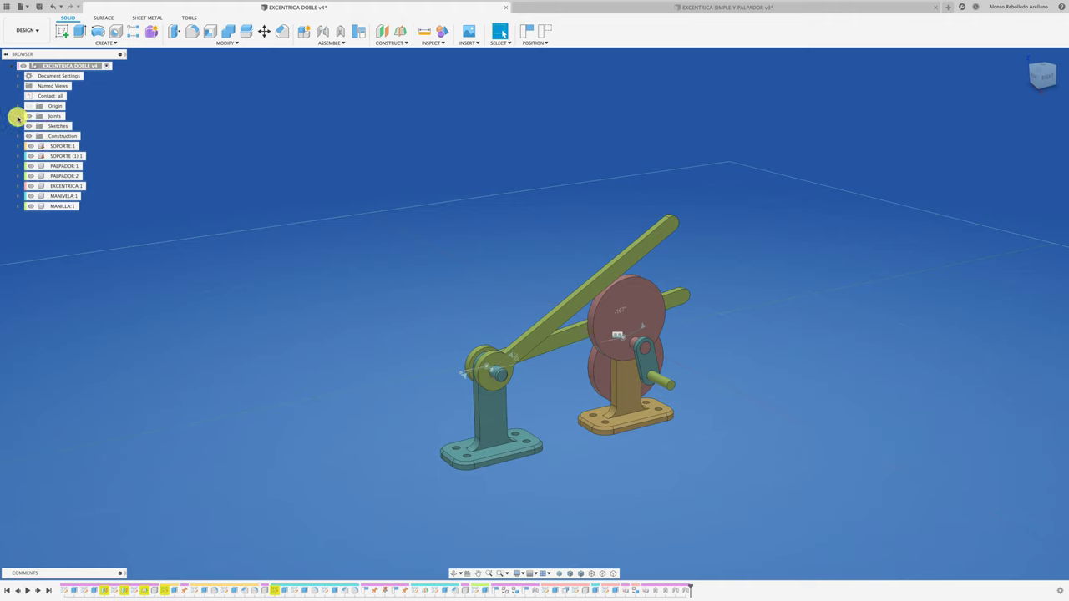
{"action": "left_click", "coordinate": [18, 116]}
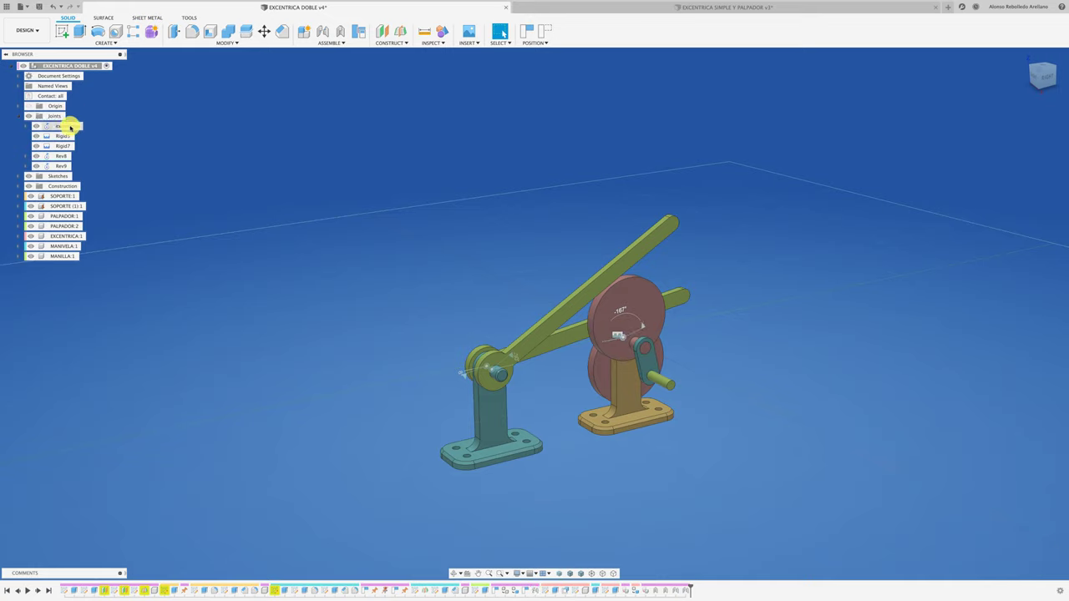
Step: Animate the excentrica joint briefly to preview the motion, then stop it
{"action": "right_click", "coordinate": [71, 127]}
{"action": "left_click", "coordinate": [112, 205]}
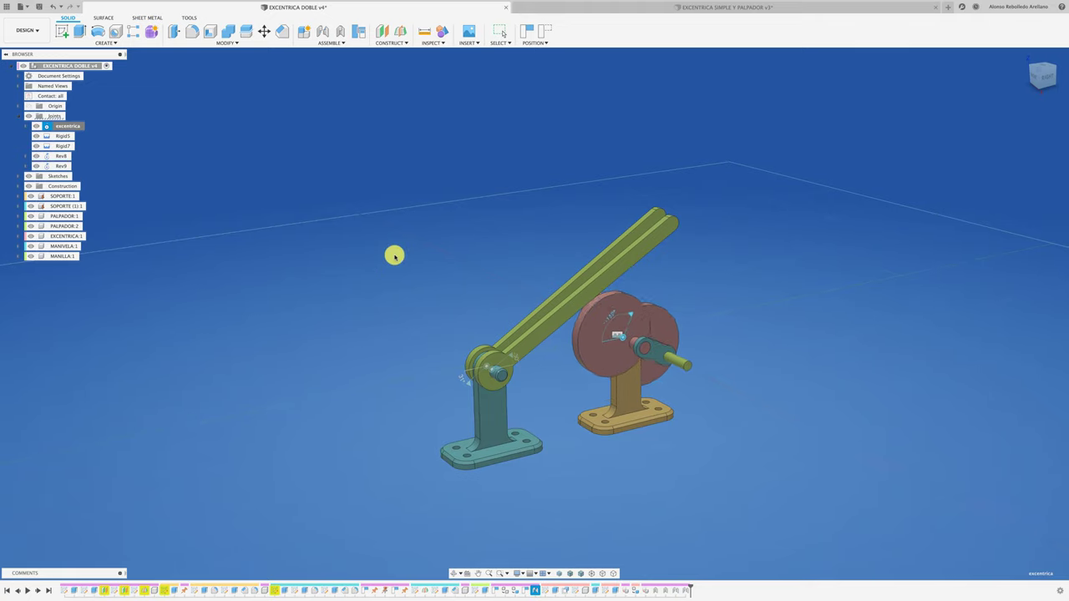
{"action": "key", "text": "Escape"}
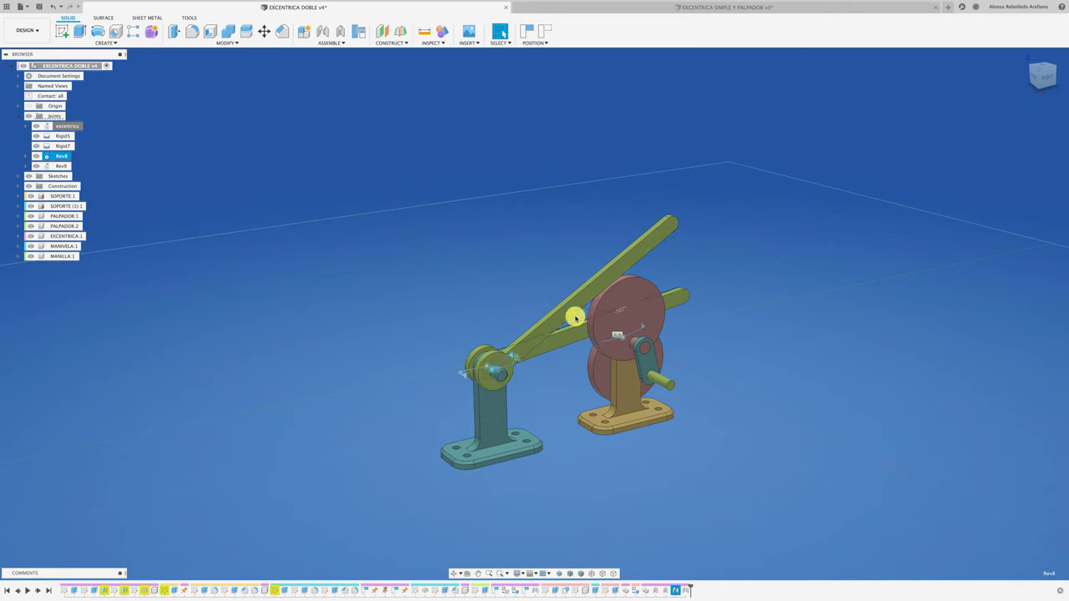
Step: Give the Rev8 joint a rest position of 0.0 deg
{"action": "left_click", "coordinate": [79, 157]}
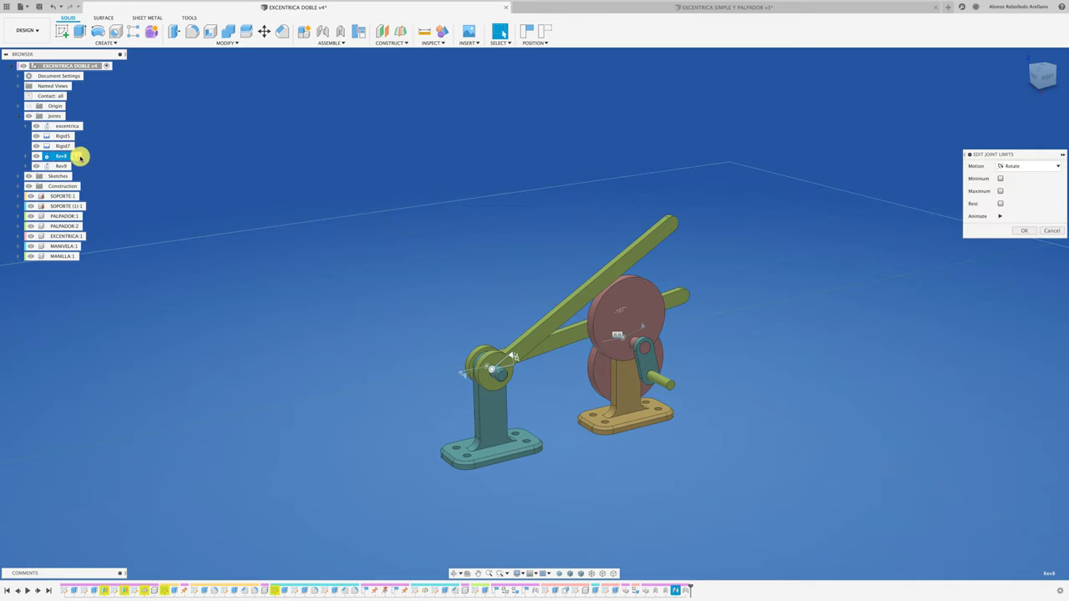
{"action": "left_click", "coordinate": [999, 204]}
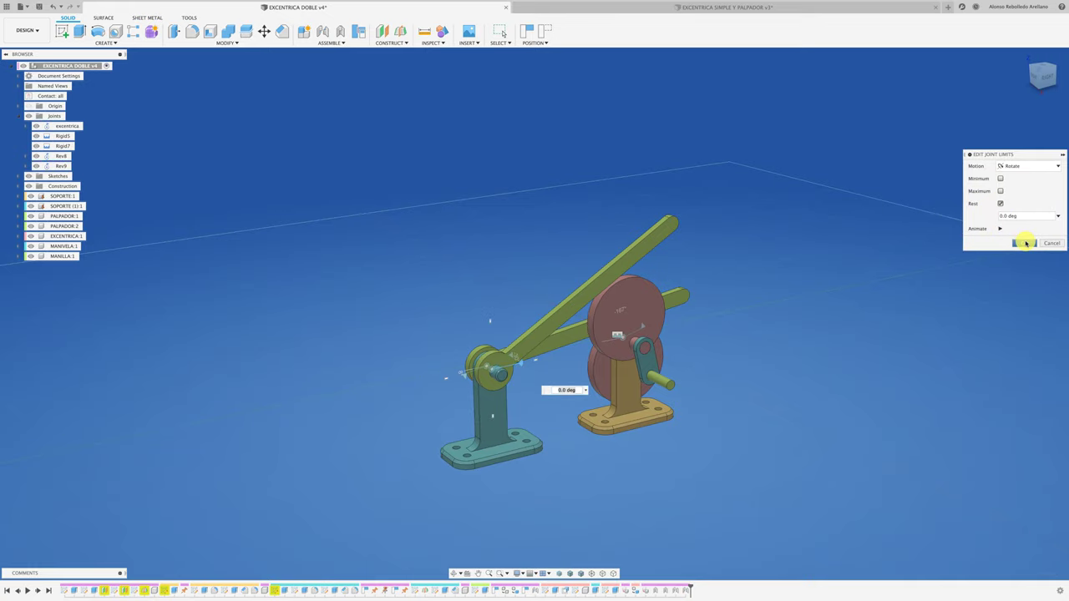
{"action": "left_click", "coordinate": [1025, 243]}
{"action": "mouse_move", "coordinate": [539, 448]}
{"action": "middle_mouse_down", "text": "shift"}
{"action": "mouse_move", "coordinate": [541, 470]}
{"action": "mouse_move", "coordinate": [563, 479]}
{"action": "mouse_move", "coordinate": [676, 473]}
{"action": "middle_mouse_up", "text": "shift"}
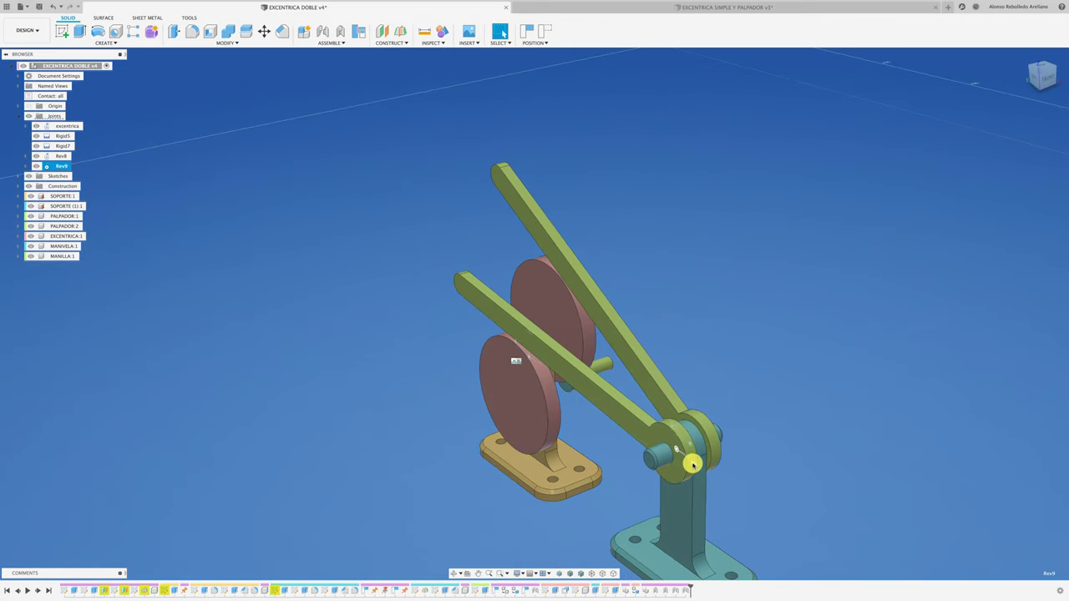
Step: Give the Rev9 joint a rest position of 0.0 deg
{"action": "right_click", "coordinate": [55, 165]}
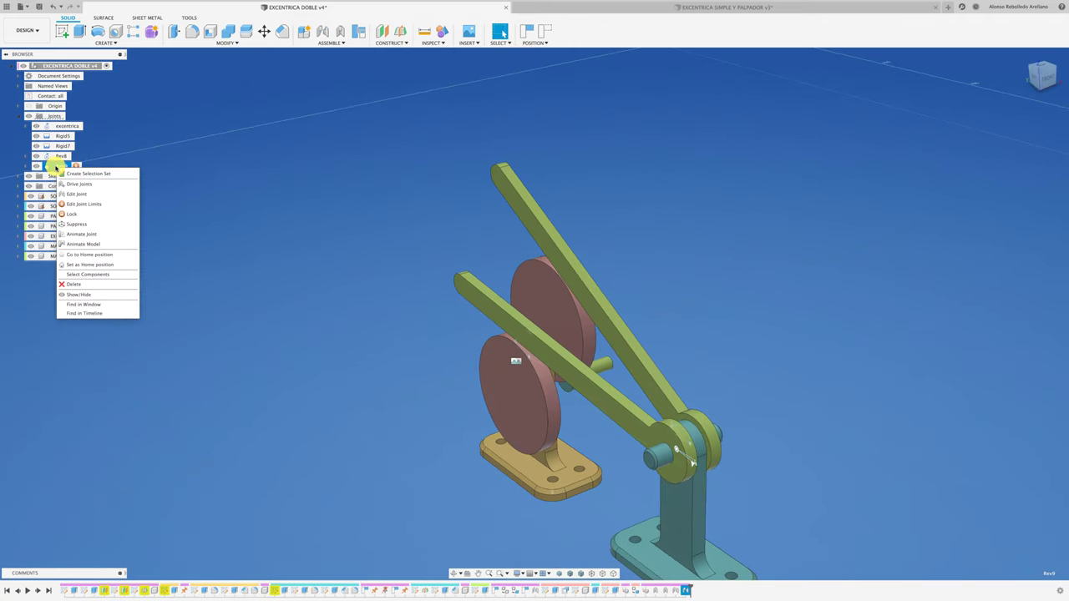
{"action": "left_click", "coordinate": [63, 168]}
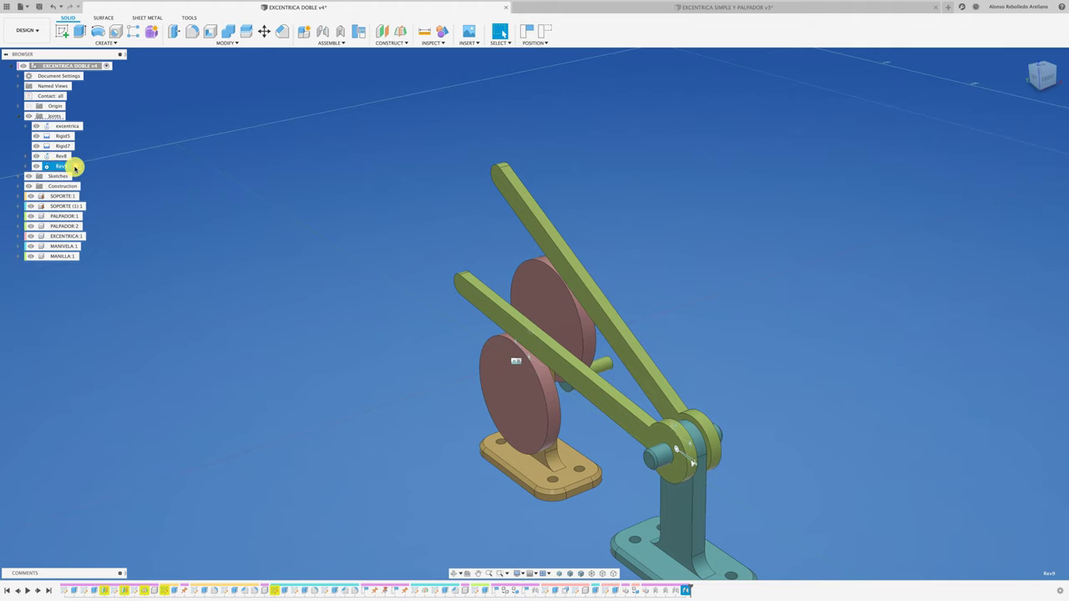
{"action": "left_click", "coordinate": [1000, 205]}
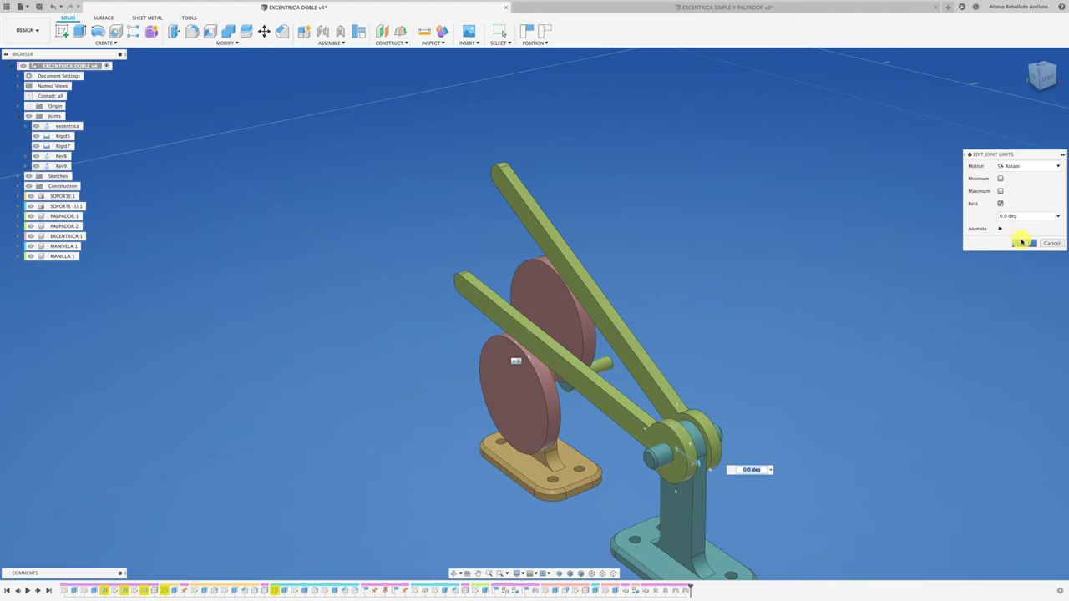
{"action": "left_click", "coordinate": [1020, 243]}
{"action": "middle_click_drag", "start_coordinate": [861, 289], "coordinate": [114, 157], "text": "shift"}
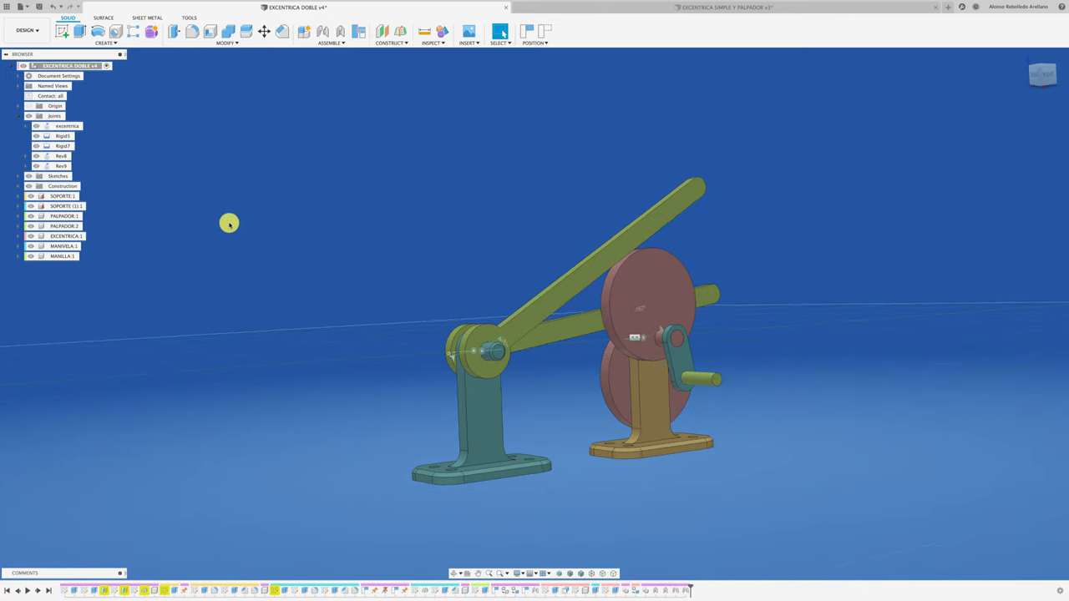
Step: Animate the excentrica joint and watch both levers from the front and home views
{"action": "right_click", "coordinate": [74, 127]}
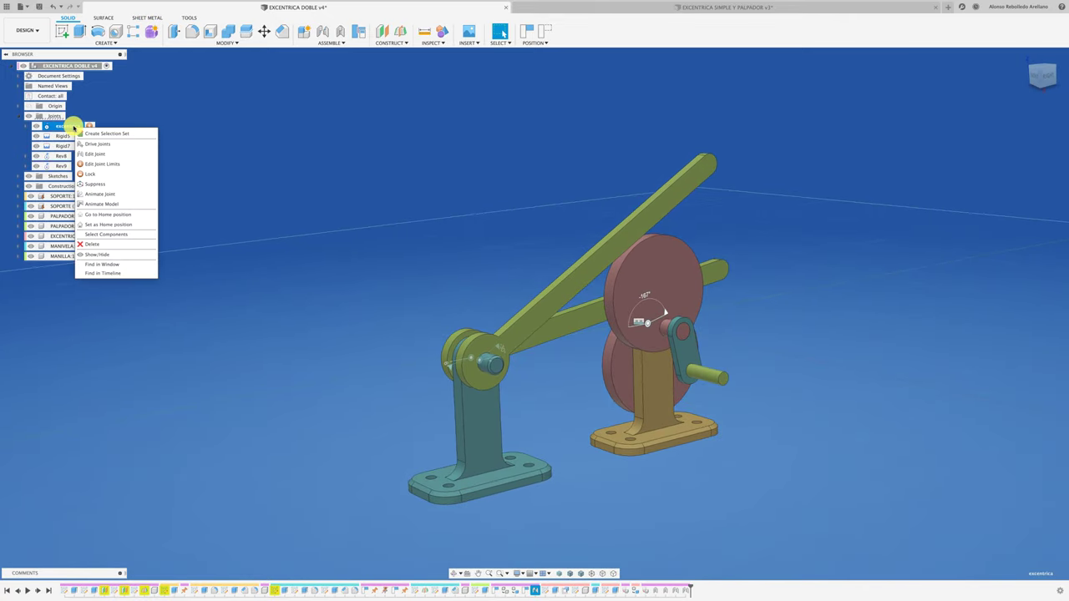
{"action": "left_click", "coordinate": [112, 205]}
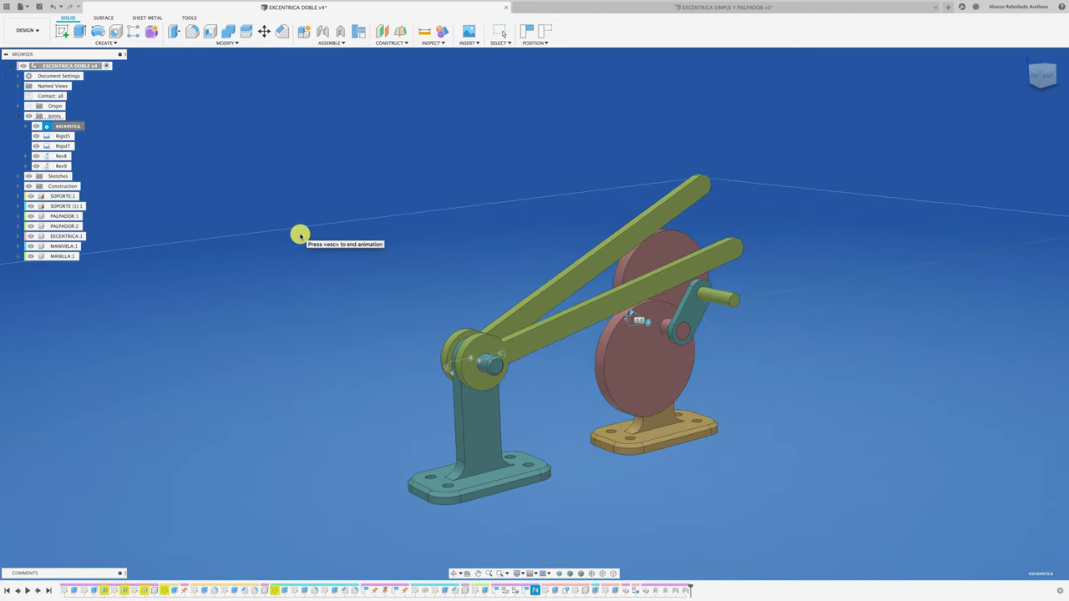
{"action": "left_click_drag", "start_coordinate": [1040, 75], "coordinate": [1049, 75]}
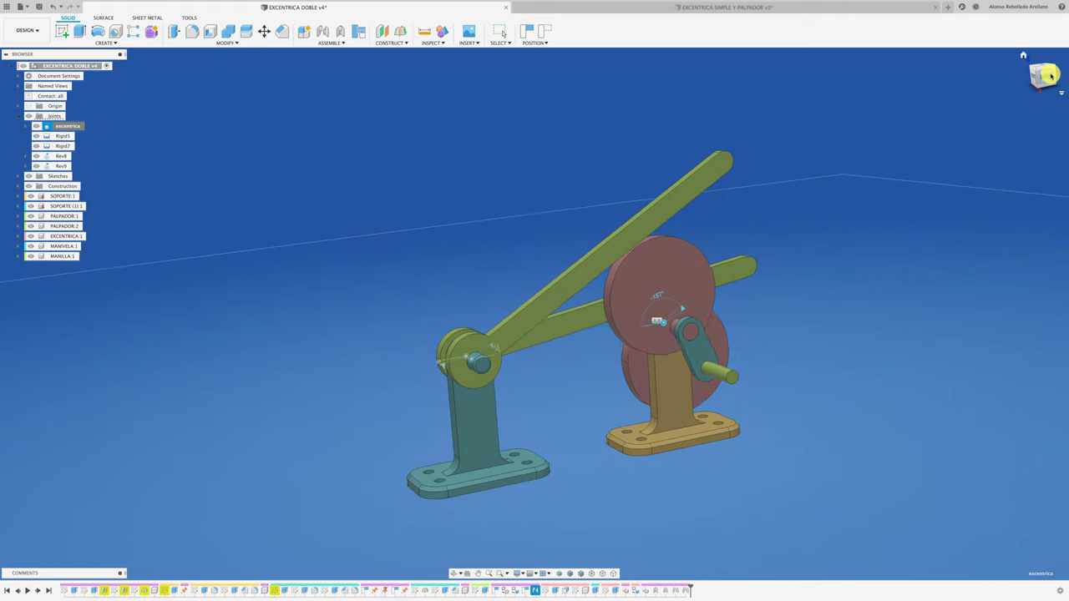
{"action": "left_click", "coordinate": [1049, 75]}
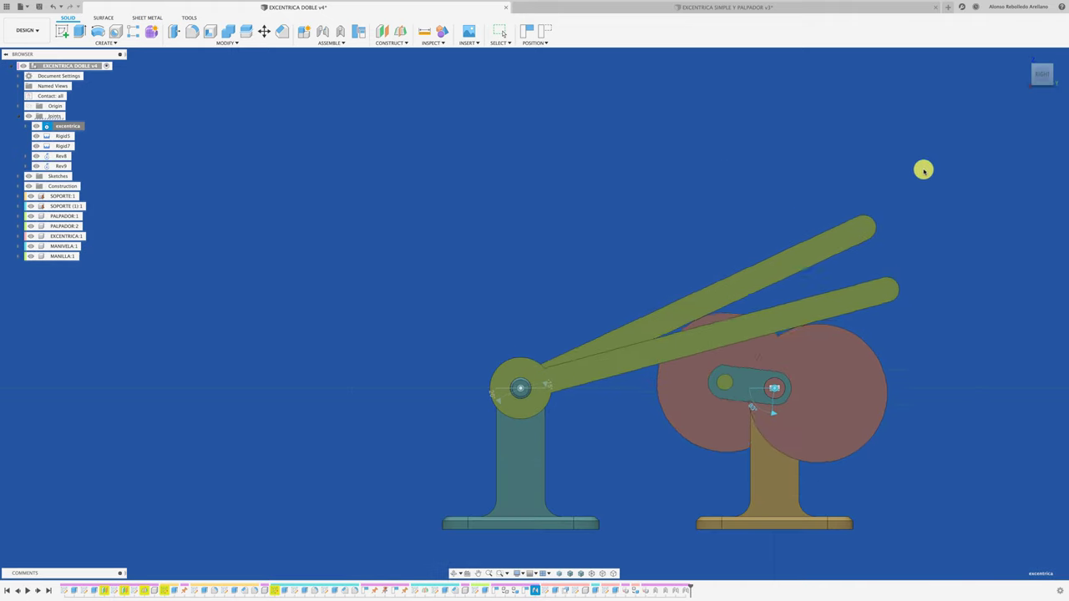
{"action": "key", "text": "F6"}
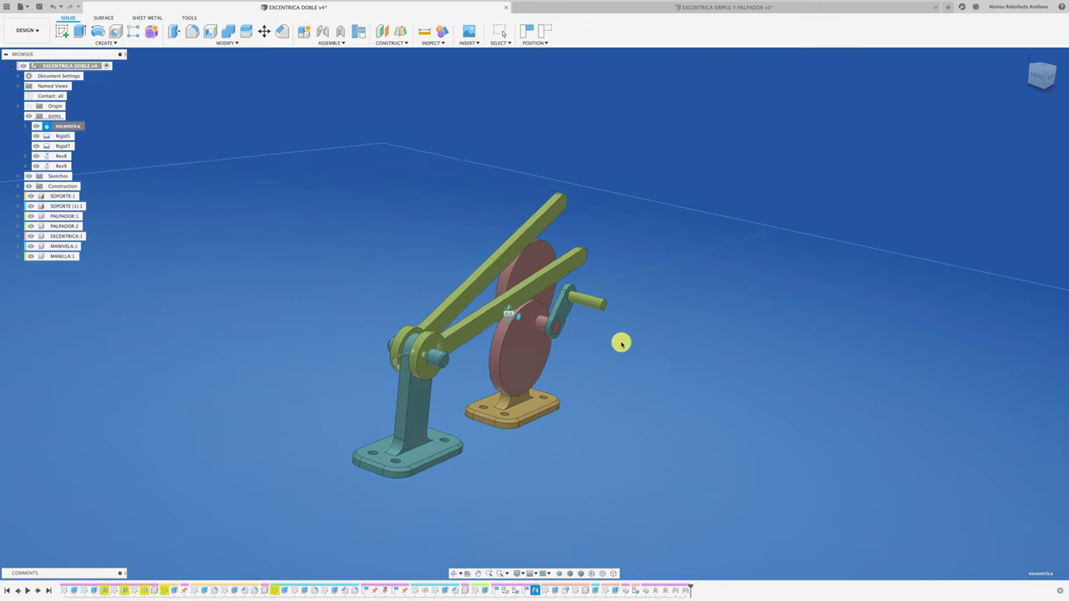